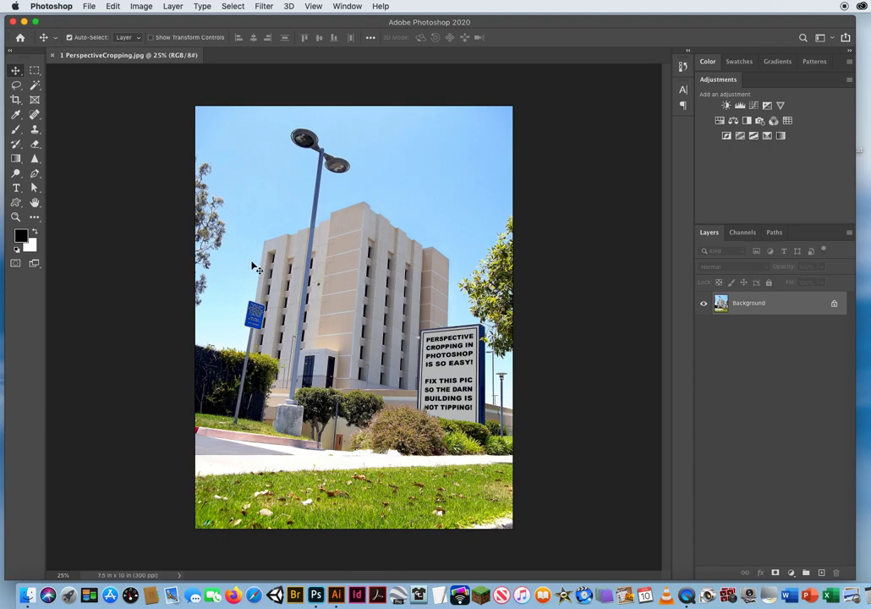
- Choose the Perspective Crop Tool from the Crop tool group
{"action": "left_click", "coordinate": [16, 101]}
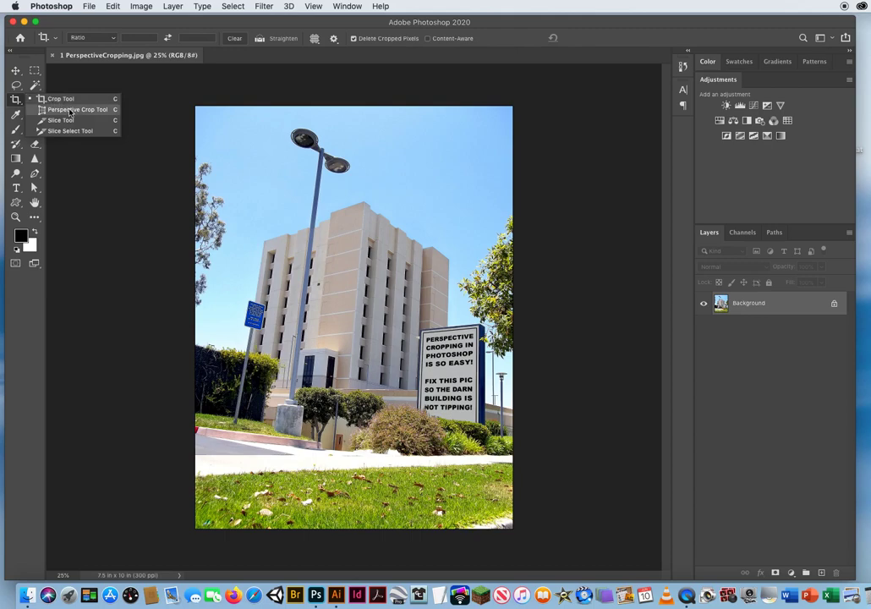
{"action": "left_click", "coordinate": [69, 110]}
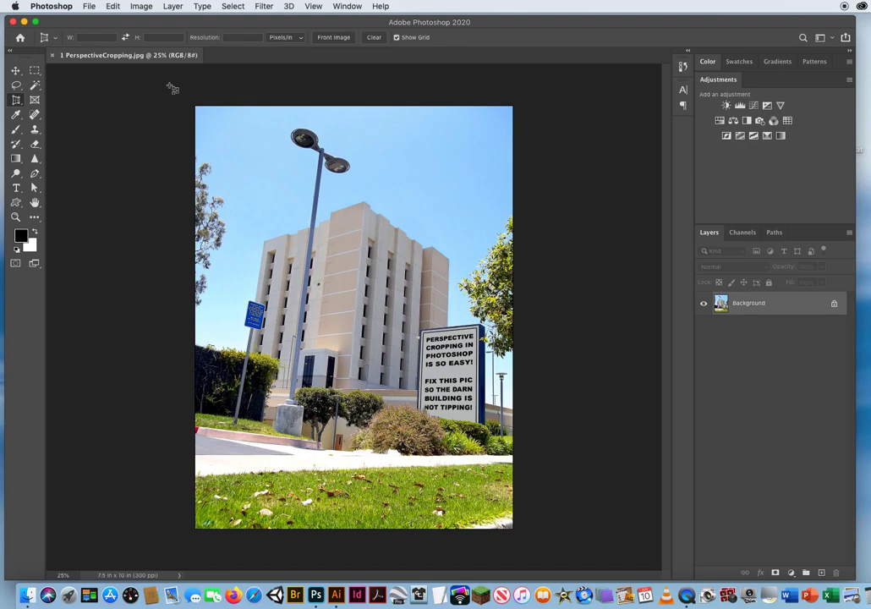
- Draw a perspective crop over the whole photo and shift its top-left corner right to match the building's lean
{"action": "left_click_drag", "start_coordinate": [171, 88], "coordinate": [522, 543]}
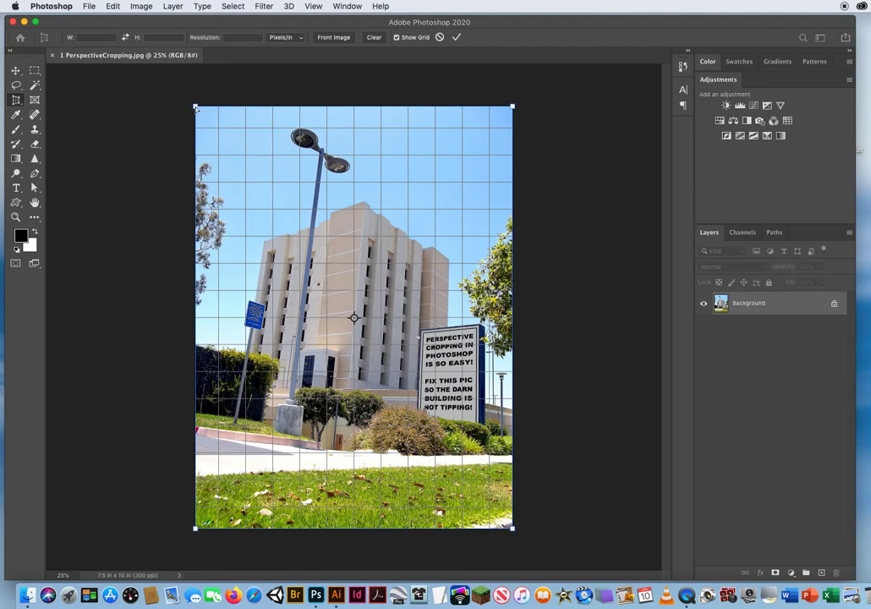
{"action": "left_click_drag", "start_coordinate": [195, 108], "coordinate": [270, 119]}
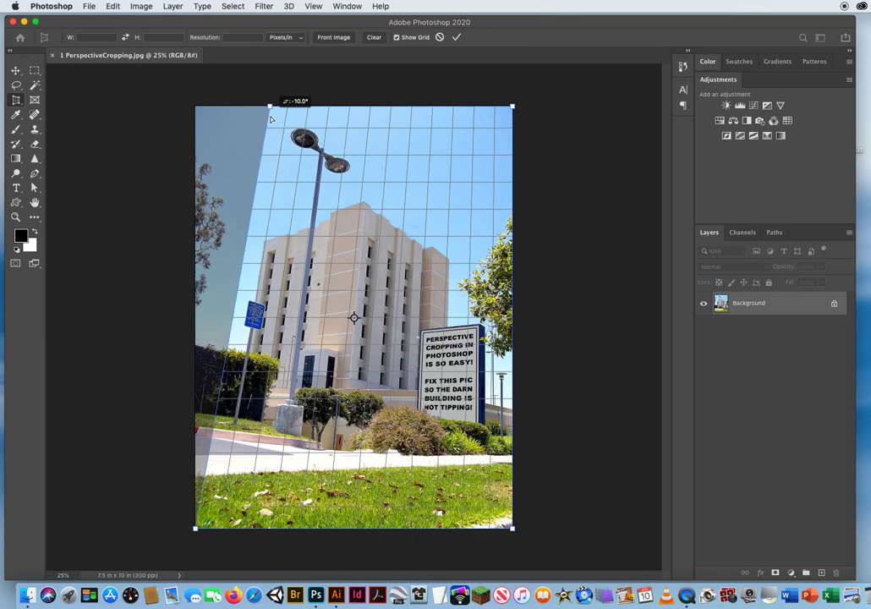
{"action": "left_click_drag", "start_coordinate": [270, 119], "coordinate": [271, 120]}
- Apply the first perspective crop, then undo it with Edit > Undo Perspective Crop
{"action": "key", "text": "Return"}
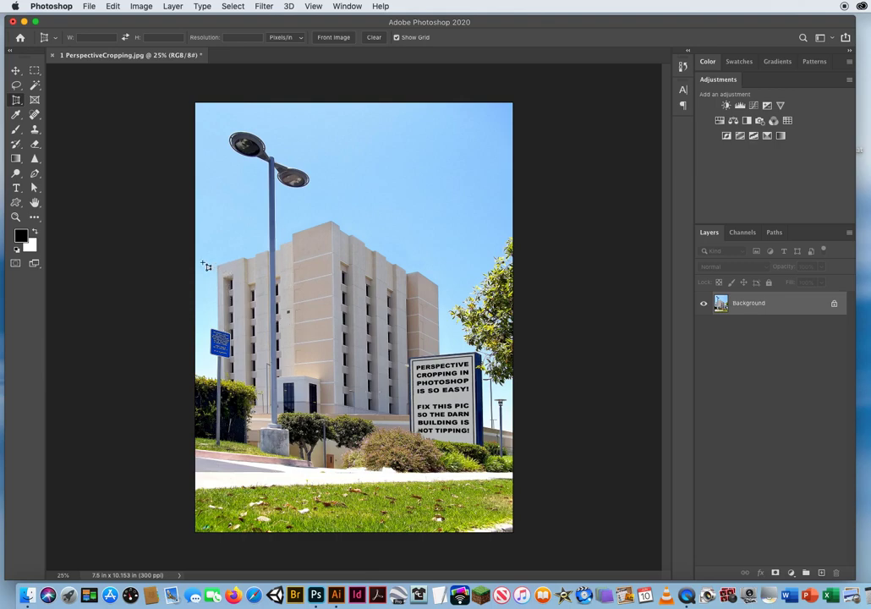
{"action": "left_click", "coordinate": [113, 6]}
{"action": "left_click", "coordinate": [118, 20]}
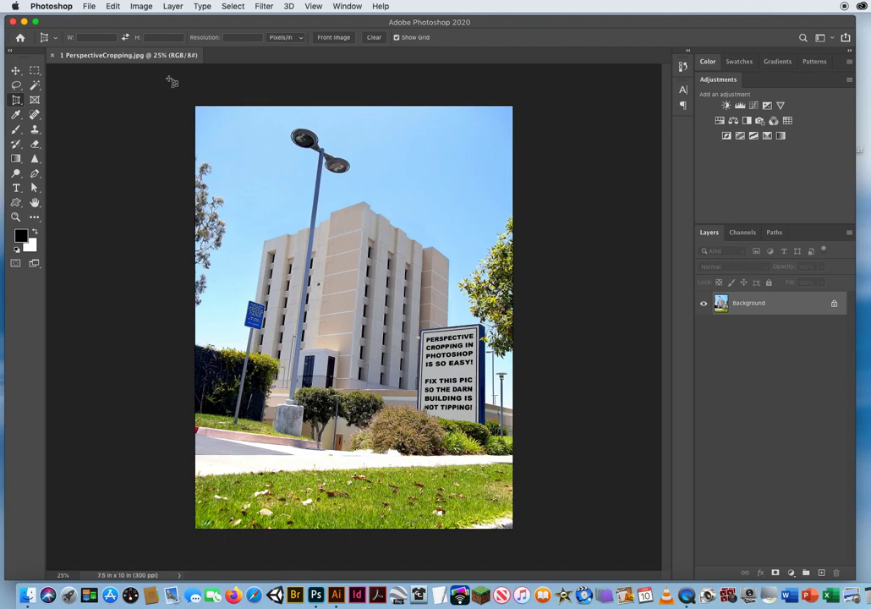
- Redo the perspective crop with a gentler top-left corner shift, giving a 7.5 x 10.133 in image
{"action": "left_click_drag", "start_coordinate": [197, 108], "coordinate": [538, 542]}
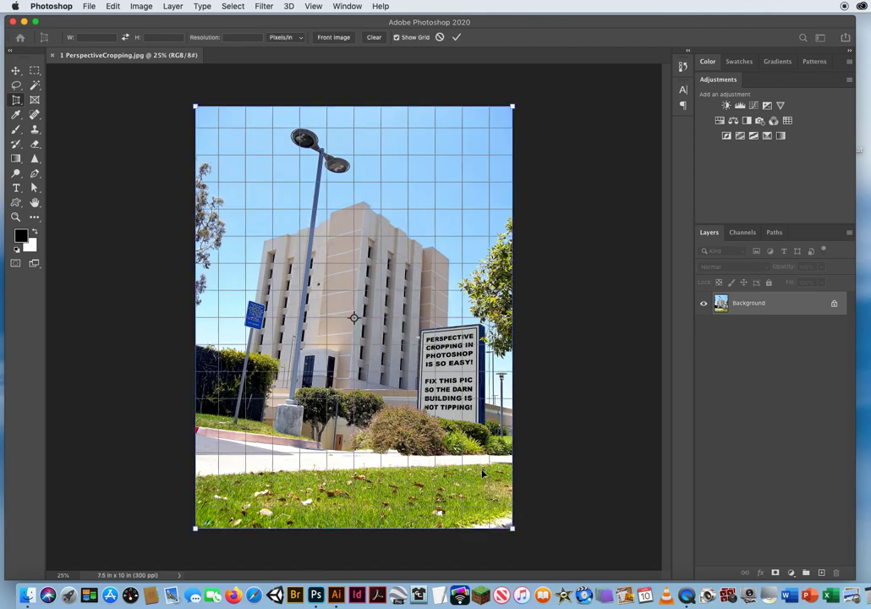
{"action": "left_click_drag", "start_coordinate": [195, 107], "coordinate": [265, 119]}
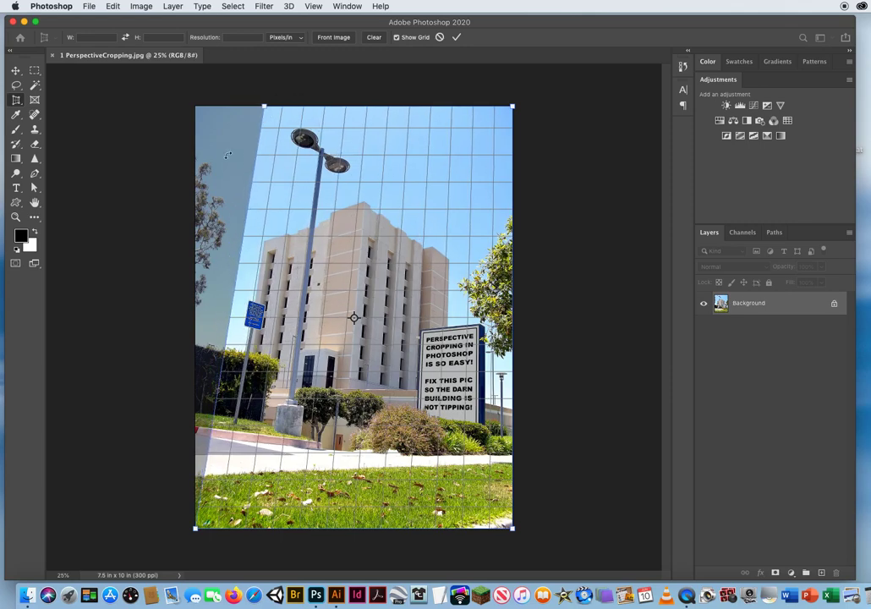
{"action": "key", "text": "Return"}
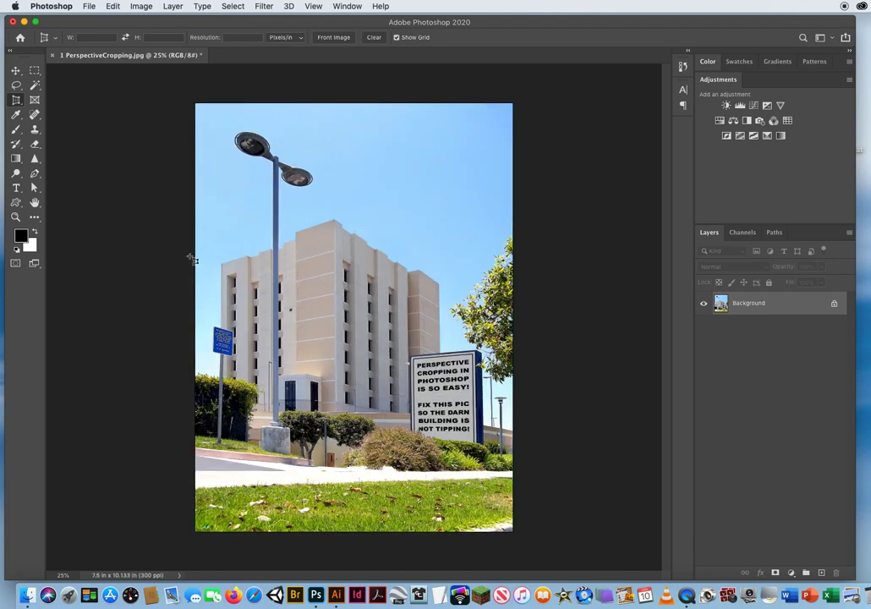
{"action": "left_click", "coordinate": [16, 69]}
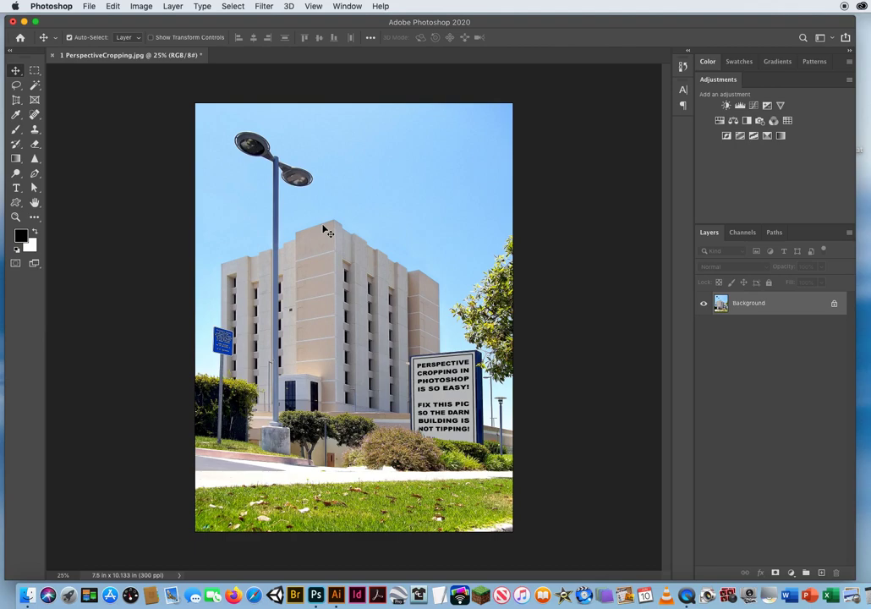
- Zoom the view out to about 18% to leave empty space around the photo
{"action": "left_click", "coordinate": [15, 217]}
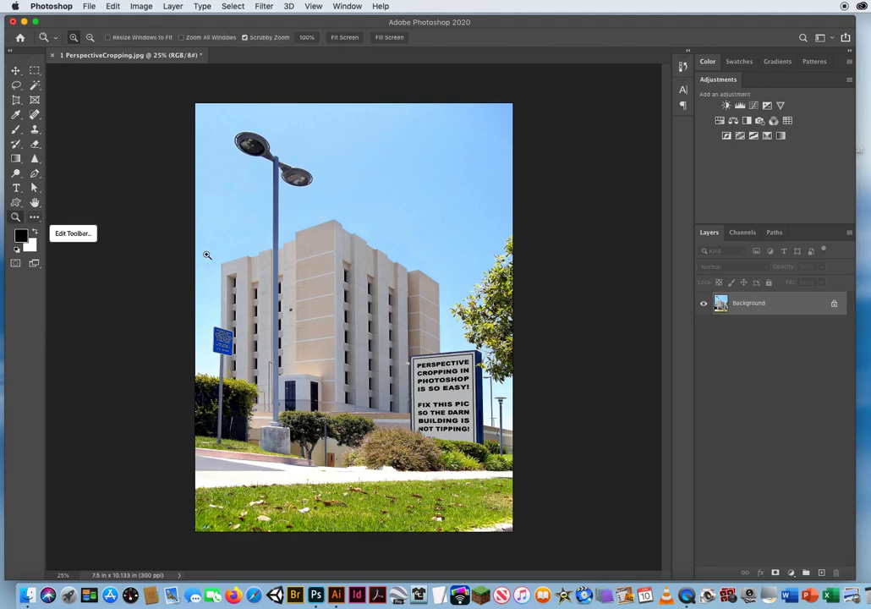
{"action": "scroll", "coordinate": [313, 254], "scroll_direction": "down", "scroll_amount": 3}
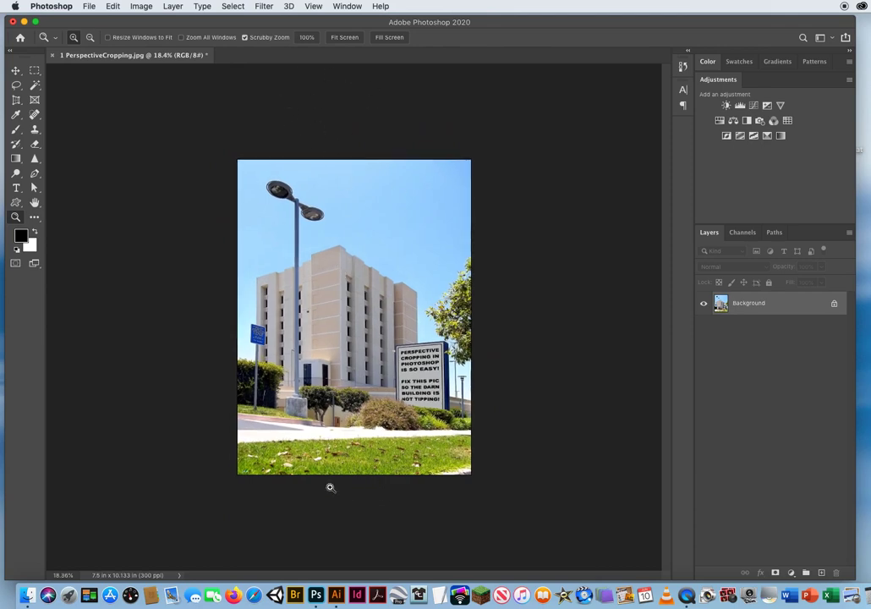
{"action": "left_click", "coordinate": [15, 71]}
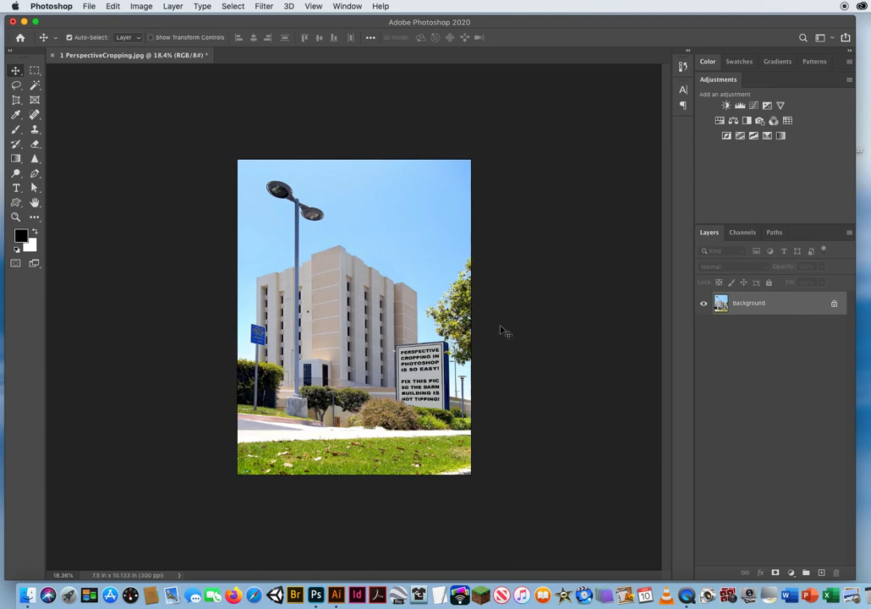
- Convert the Background into an editable layer named Building and start Free Transform on it
{"action": "double_click", "coordinate": [758, 307]}
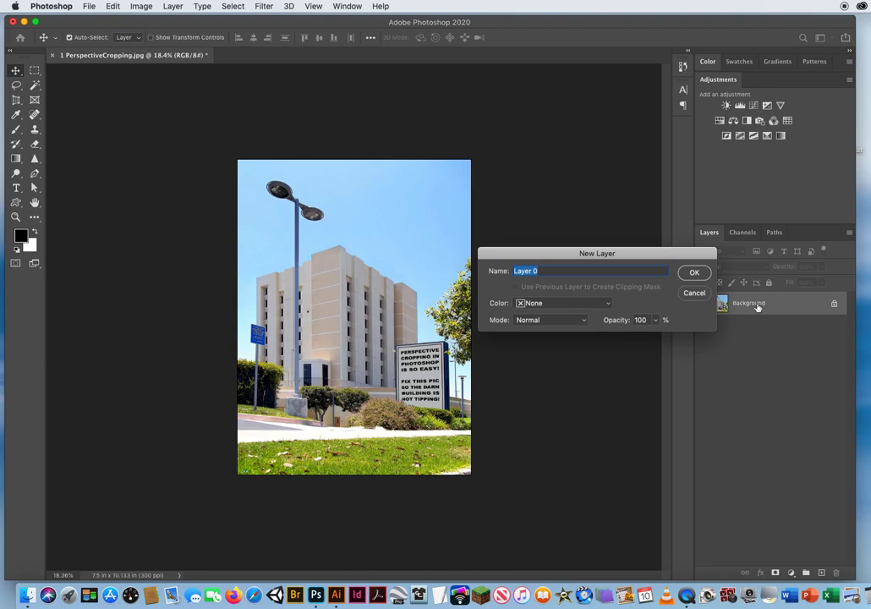
{"action": "type", "text": "Building"}
{"action": "left_click", "coordinate": [693, 273]}
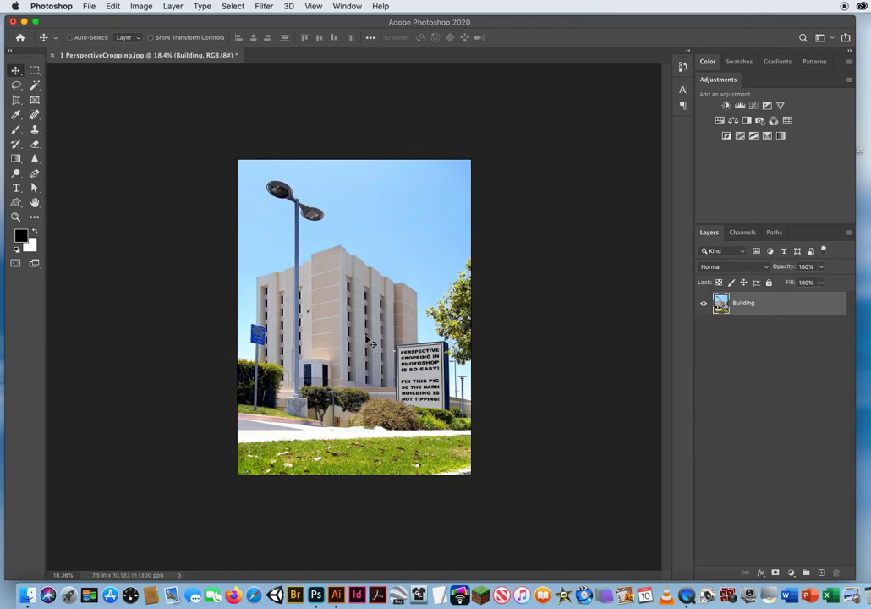
{"action": "key", "text": "super+t"}
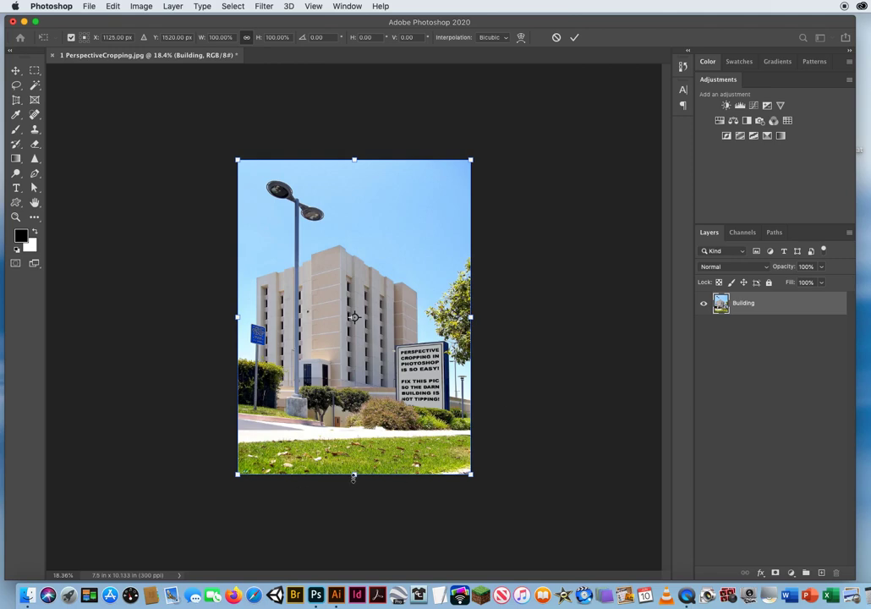
- Stretch the Building layer's top and bottom edges outward to 109.18% height and commit the transform
{"action": "left_click_drag", "start_coordinate": [354, 475], "coordinate": [354, 493]}
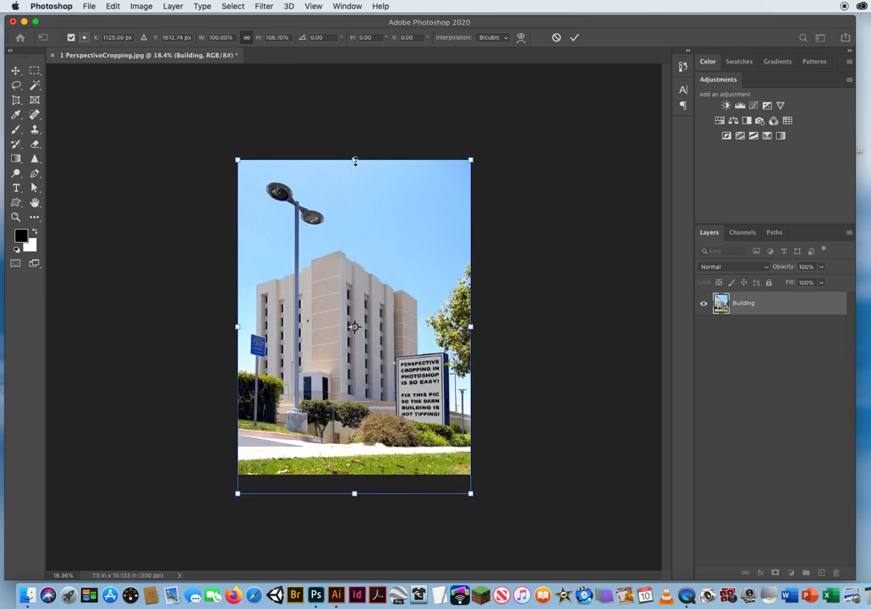
{"action": "left_click_drag", "start_coordinate": [354, 160], "coordinate": [354, 150]}
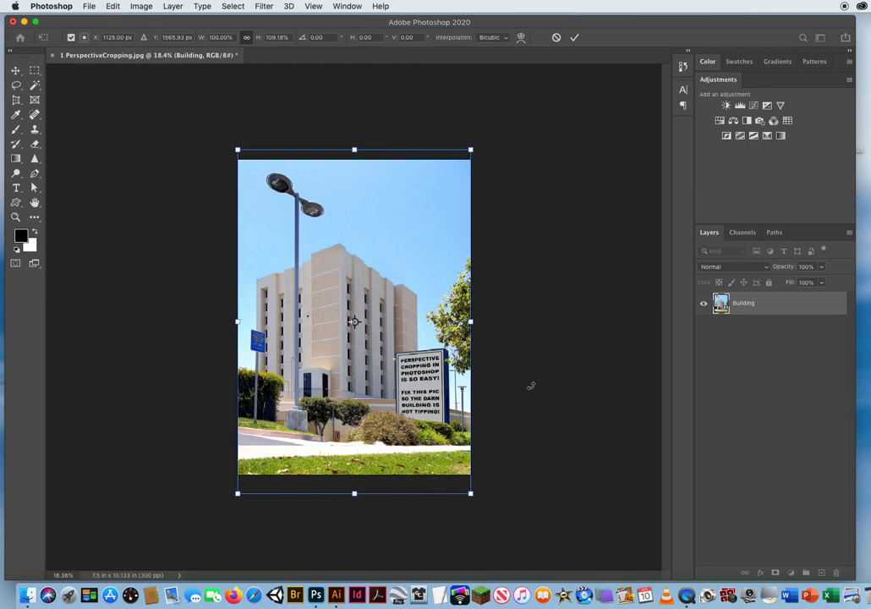
{"action": "key", "text": "Return"}
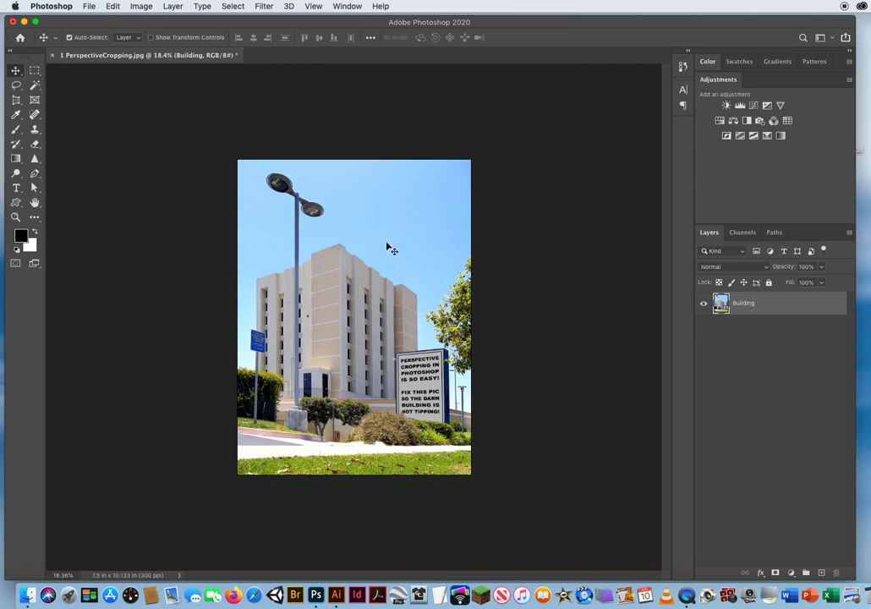
{"action": "left_click_drag", "start_coordinate": [262, 259], "coordinate": [132, 261]}
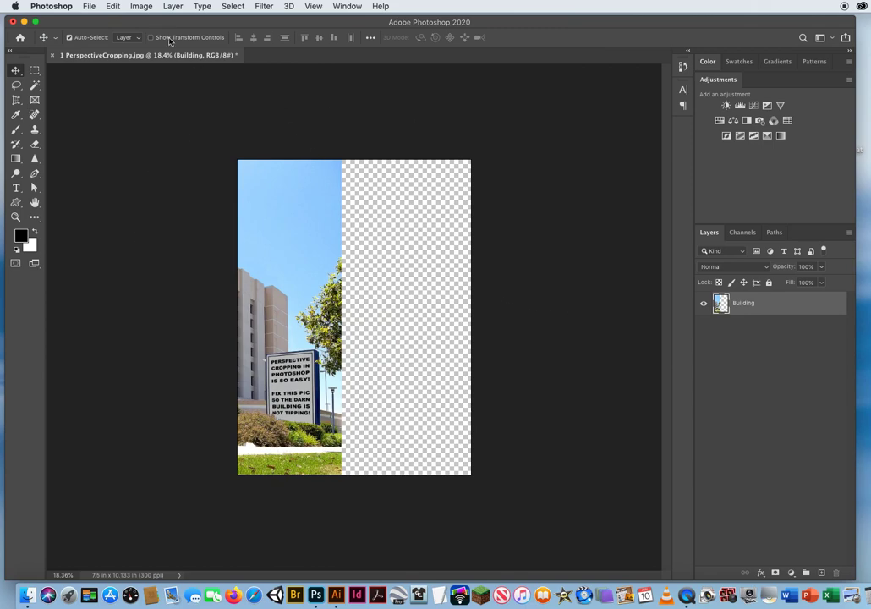
{"action": "left_click", "coordinate": [112, 7]}
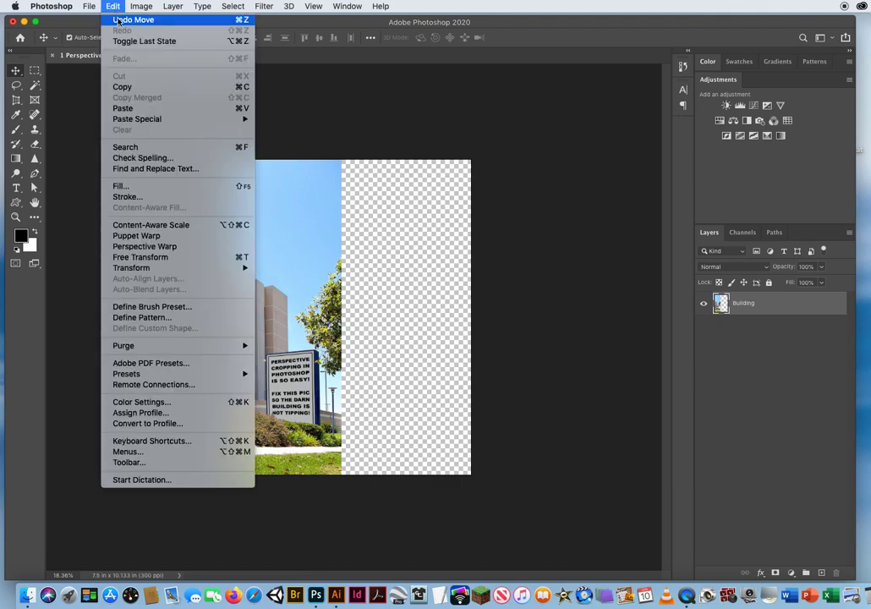
{"action": "left_click", "coordinate": [123, 19]}
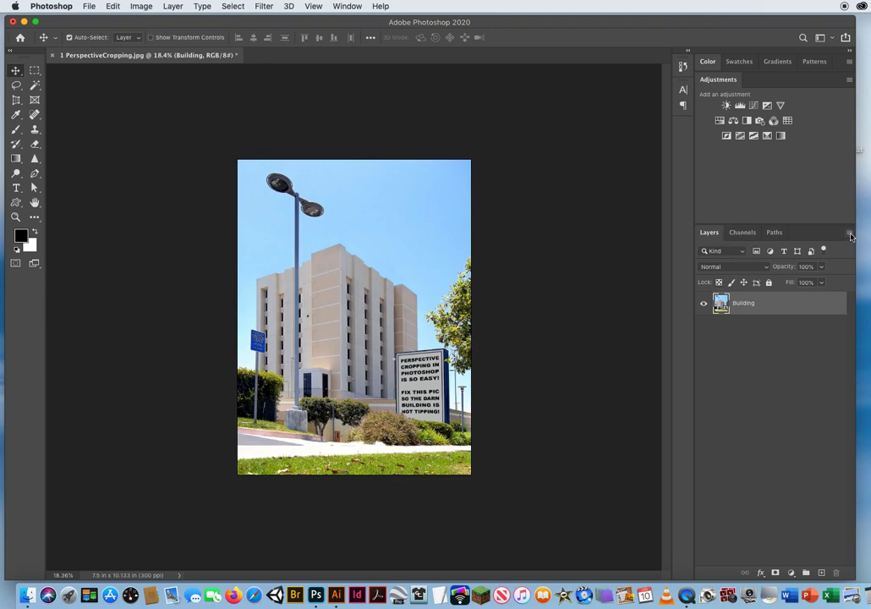
- Float the Layers panel and run Flatten Image from its panel menu, leaving a single Background layer
{"action": "left_click", "coordinate": [851, 236]}
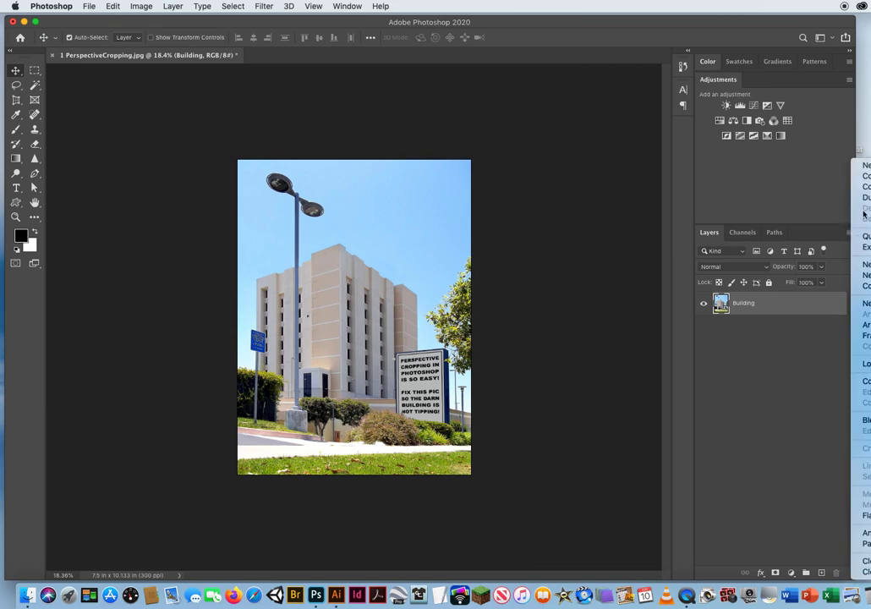
{"action": "left_click", "coordinate": [771, 186]}
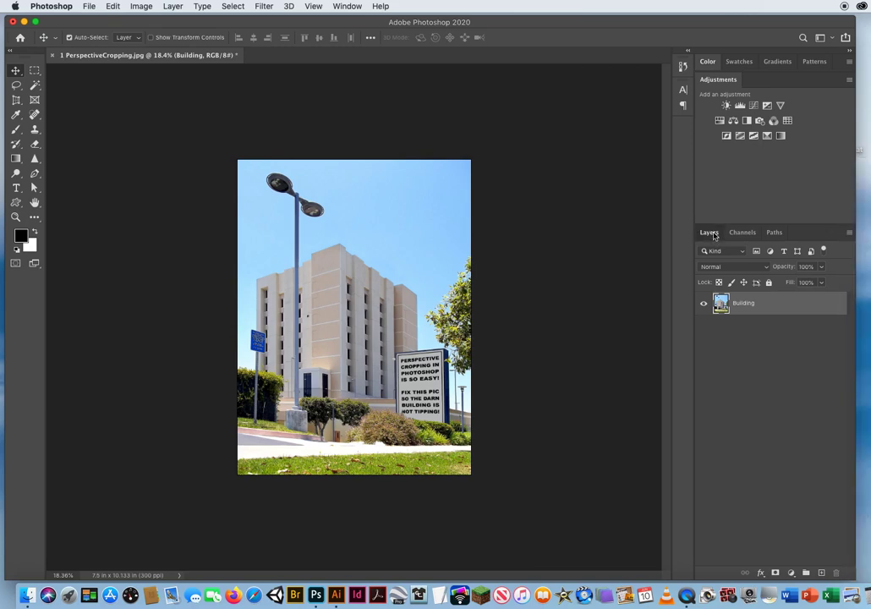
{"action": "left_click_drag", "start_coordinate": [710, 232], "coordinate": [508, 126]}
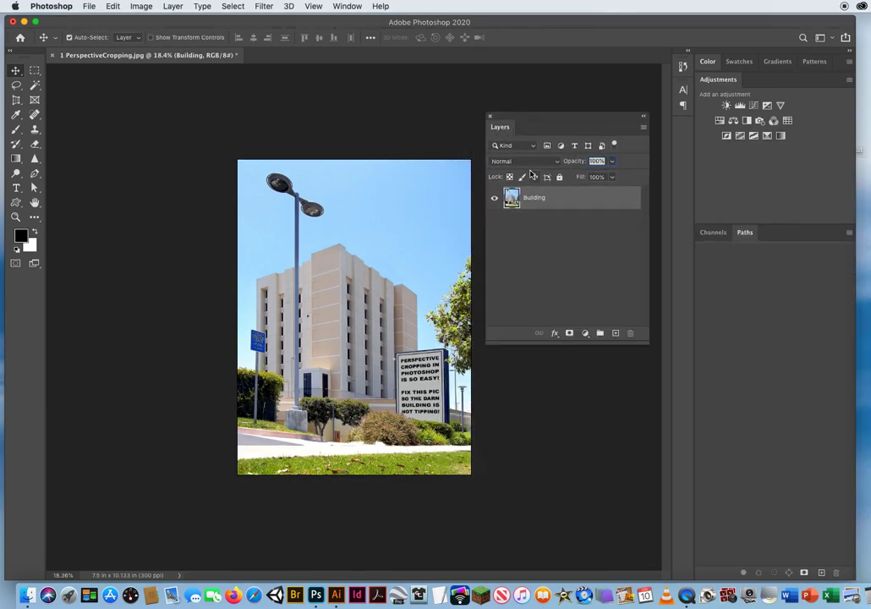
{"action": "left_click", "coordinate": [643, 129]}
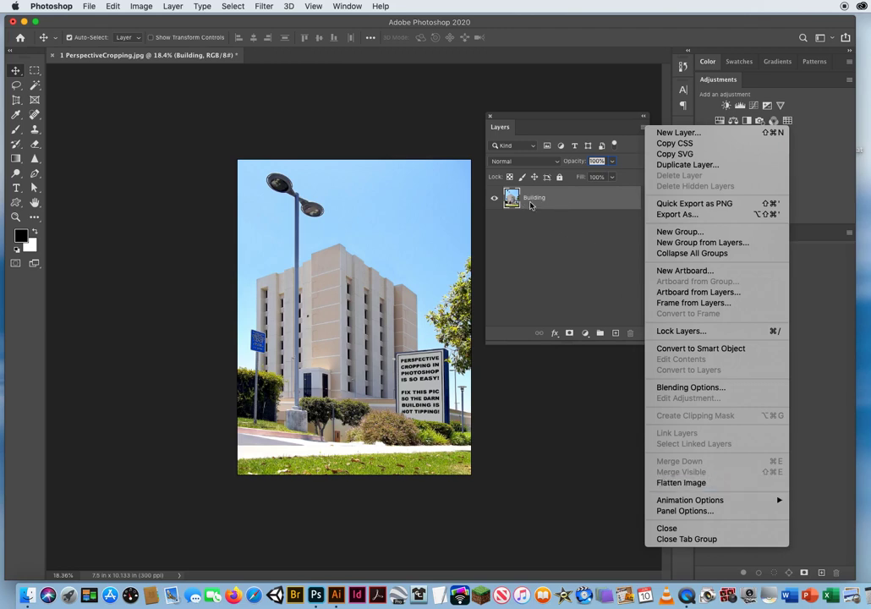
{"action": "left_click", "coordinate": [724, 483]}
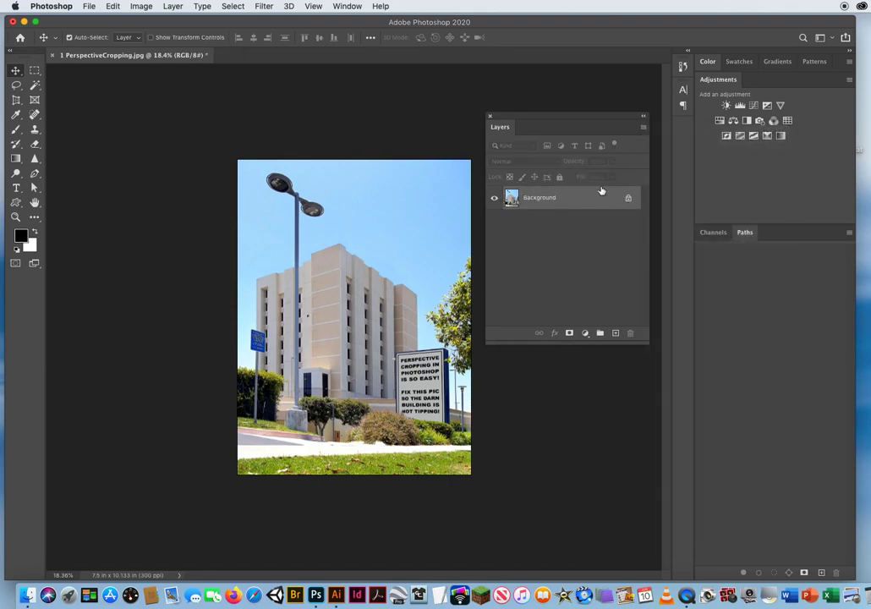
{"action": "left_click_drag", "start_coordinate": [503, 113], "coordinate": [606, 221]}
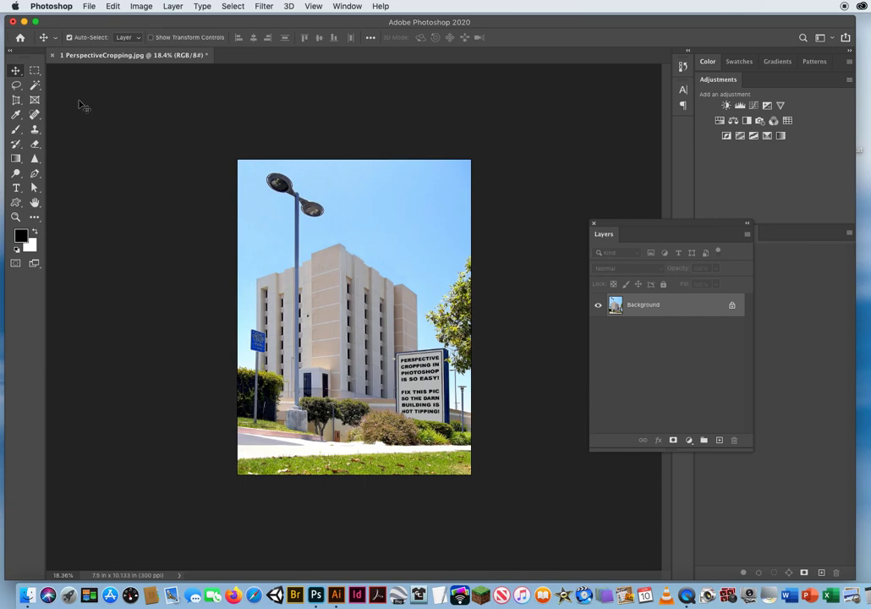
{"action": "left_click", "coordinate": [16, 101]}
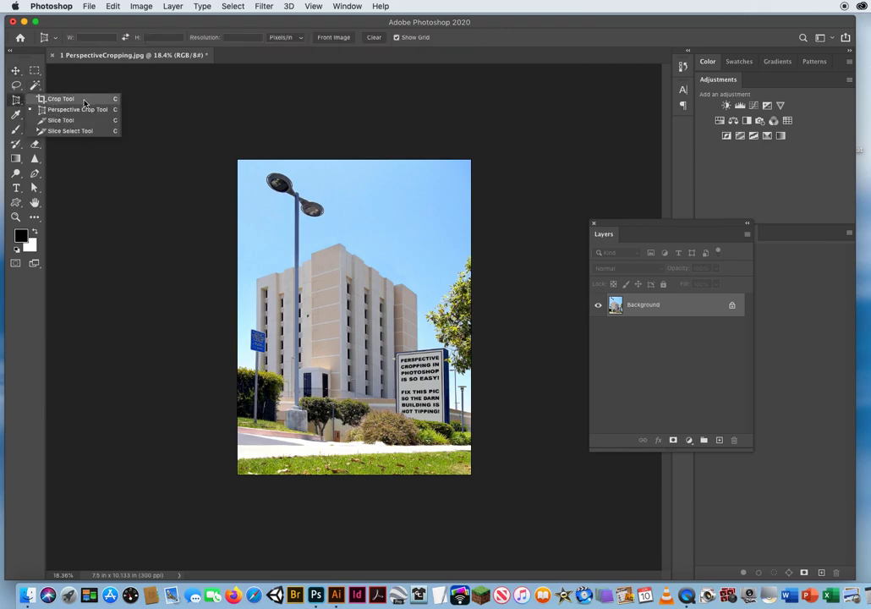
{"action": "left_click", "coordinate": [61, 99]}
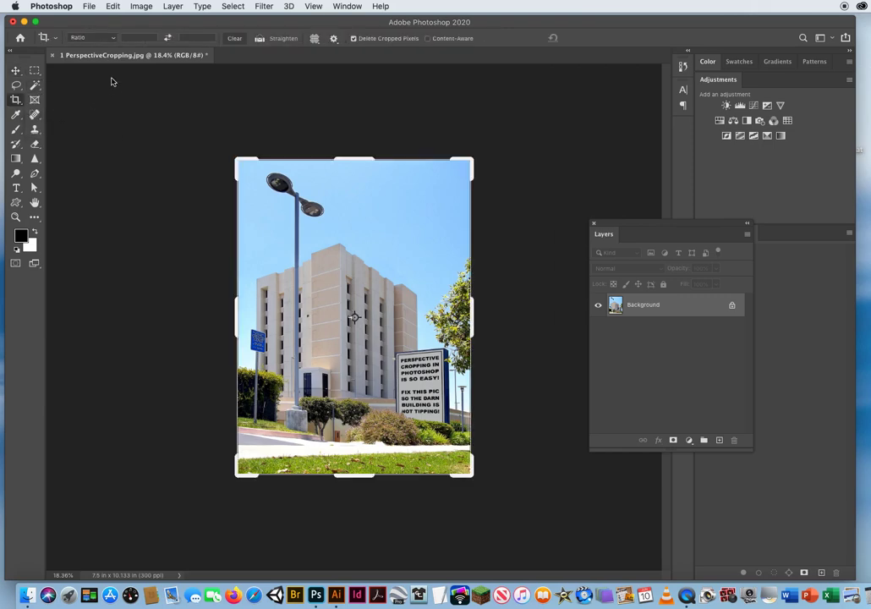
{"action": "left_click", "coordinate": [16, 70]}
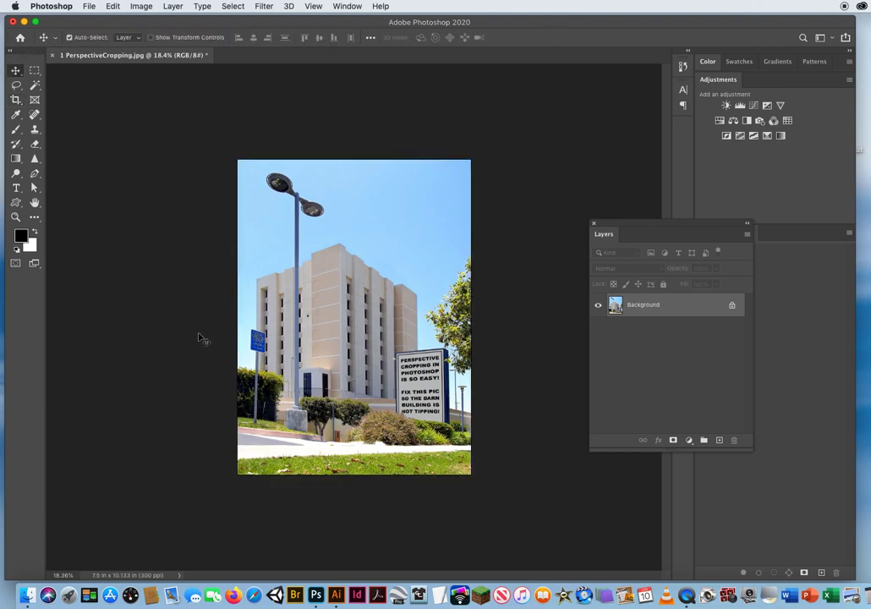